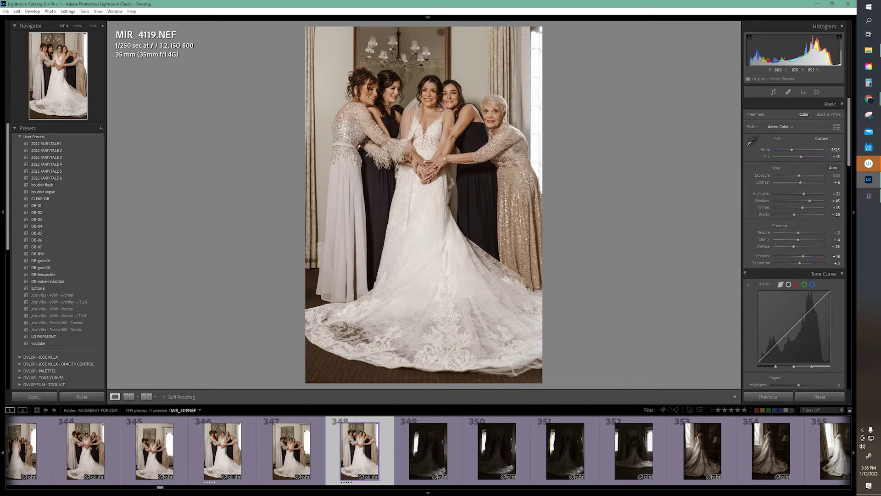
- Compare the edited photo's before and after versions, then reset its develop settings and return to the single-photo view
click(146, 396)
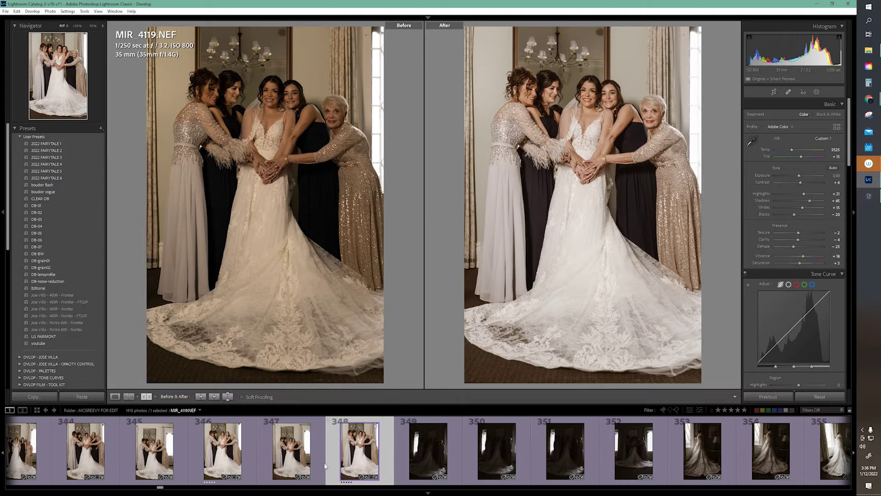
click(812, 396)
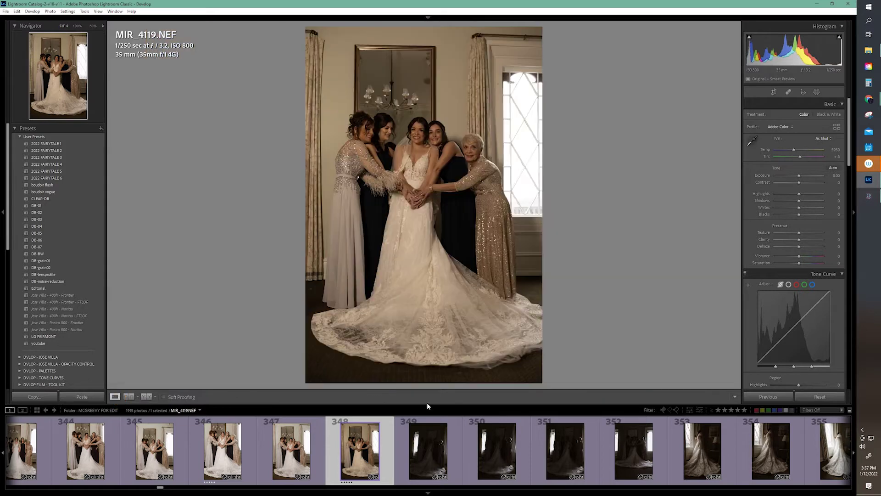
click(115, 397)
- Straighten photo MIR_4119.NEF by drawing a level line along the top edge of the mirror frame
click(775, 92)
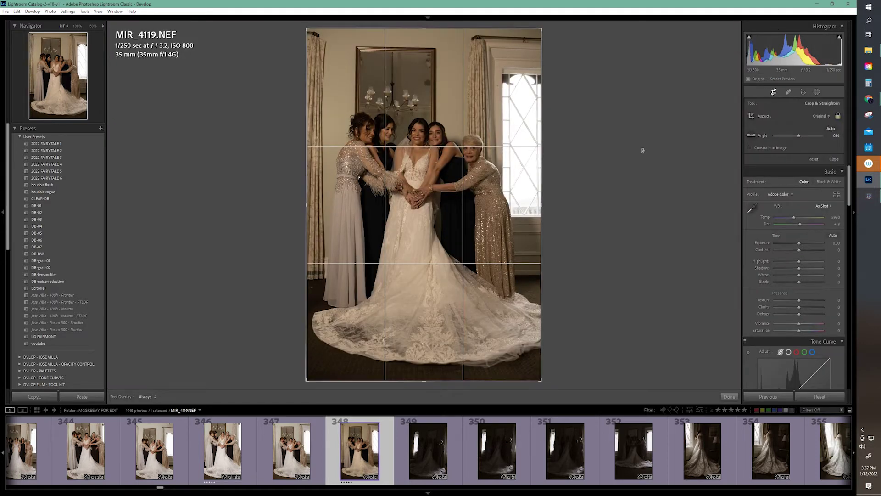
click(751, 135)
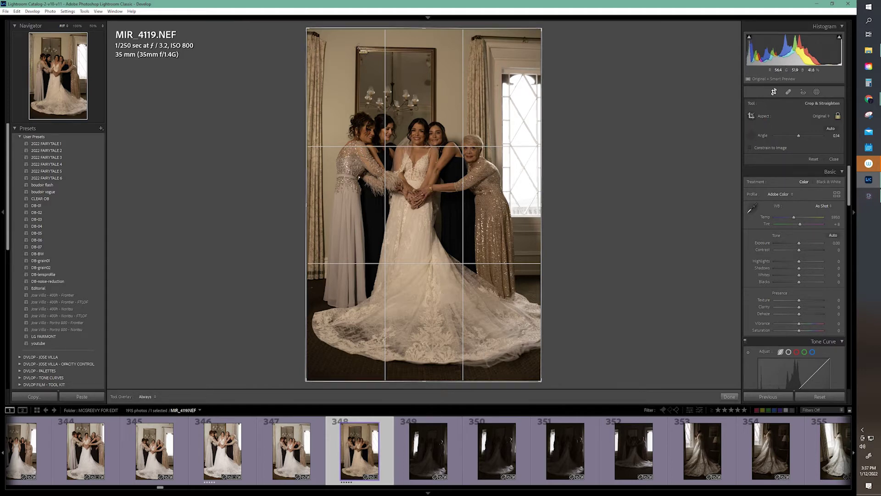
drag(358, 48, 388, 51)
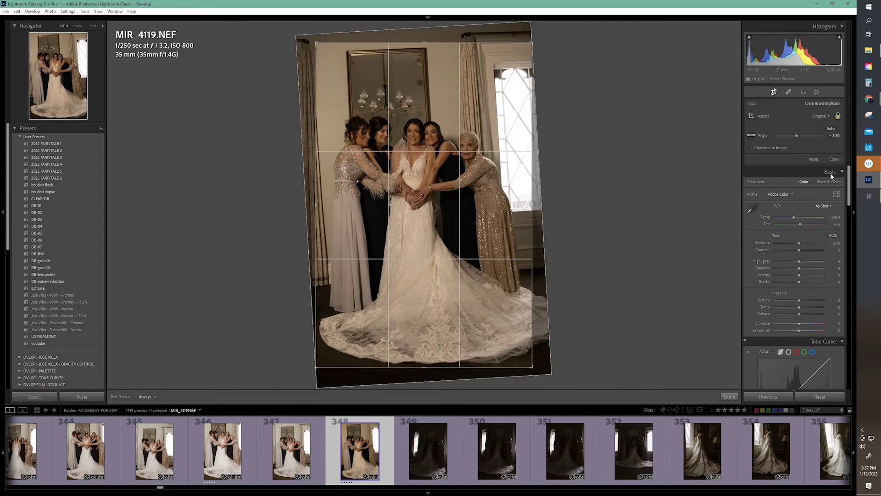
click(751, 137)
drag(346, 50, 371, 49)
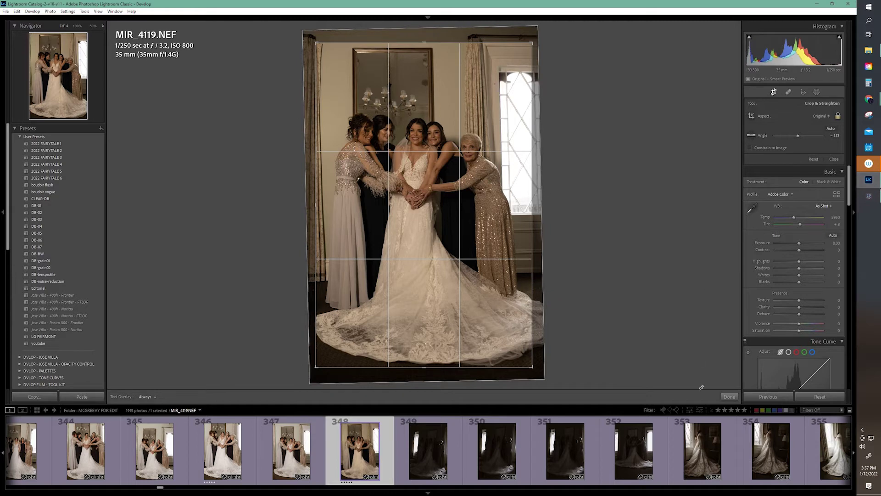
click(729, 397)
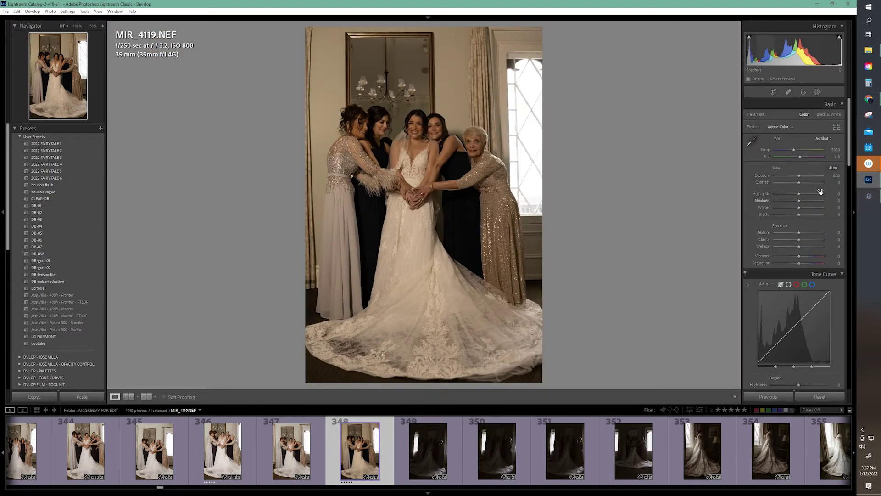
- Apply the Auto Upright perspective correction to the photo
scroll(820, 189, down, 15)
scroll(820, 205, up, 3)
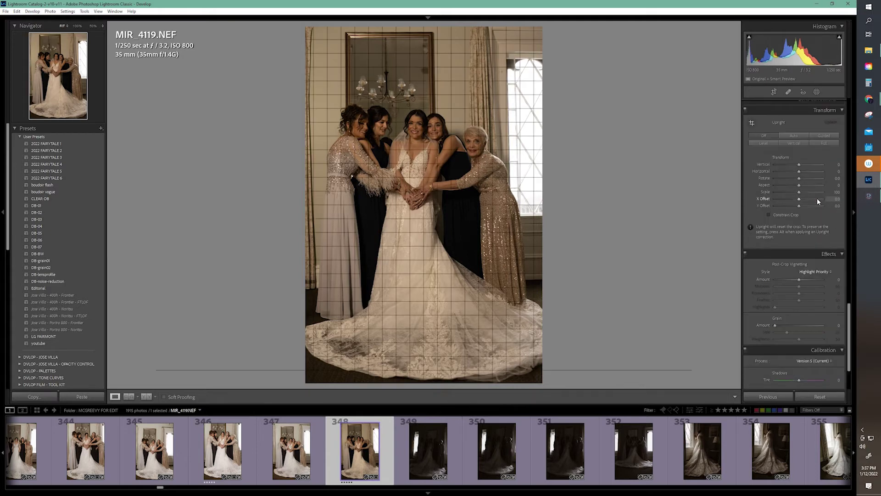
click(795, 137)
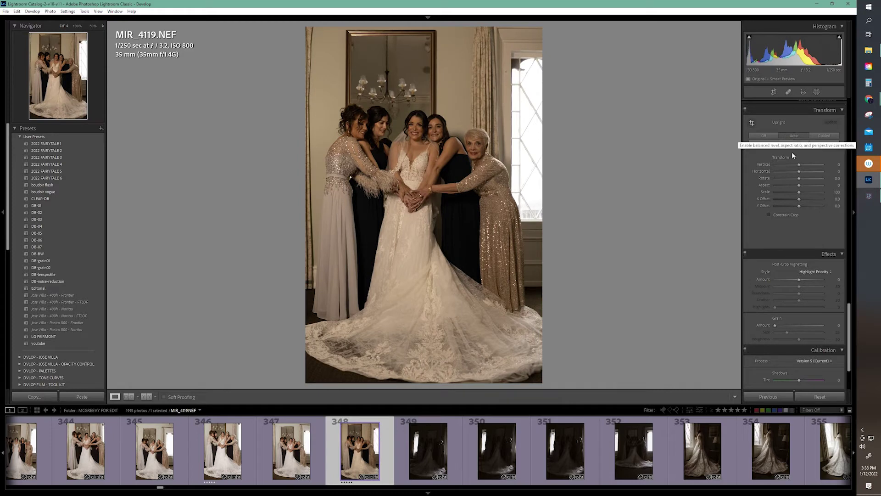
mouse_move(779, 164)
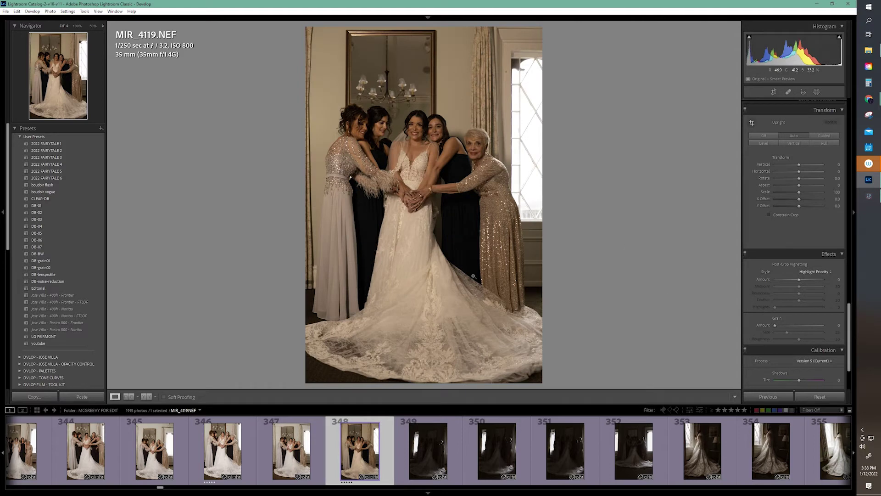
- Crop the photo tighter around the five women at the original aspect ratio and reposition the image inside the crop frame
click(774, 92)
drag(424, 35, 427, 63)
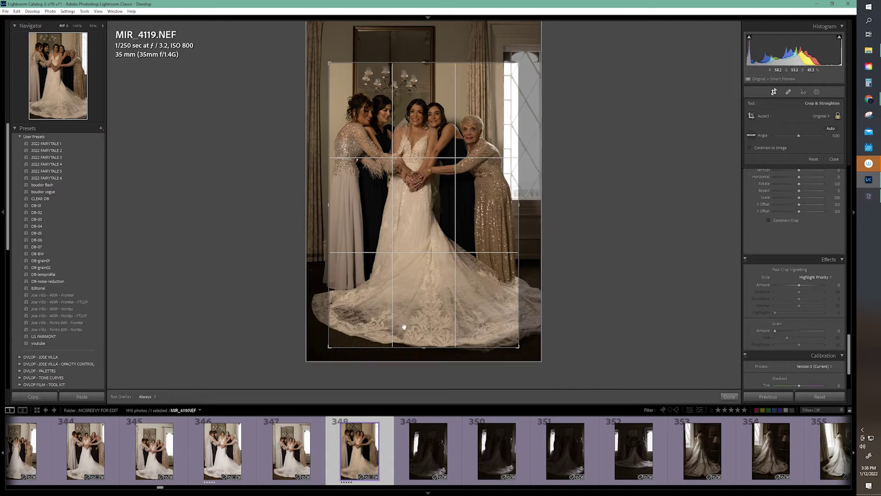
drag(405, 347, 406, 356)
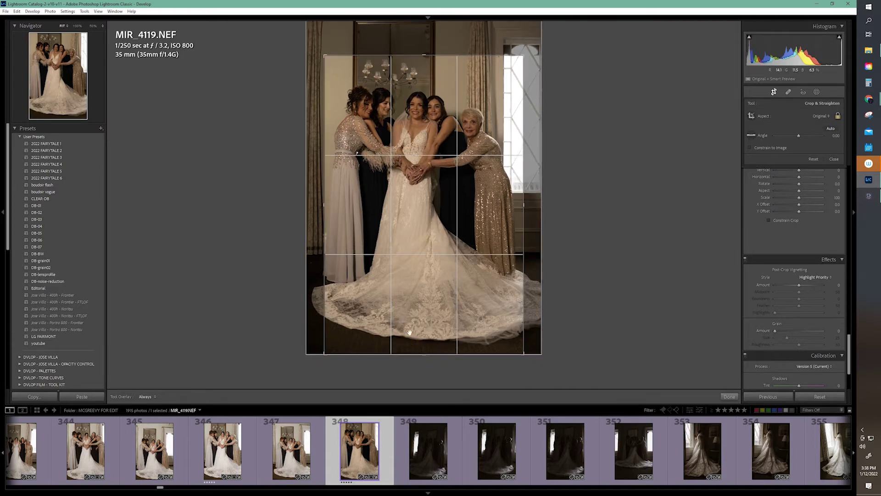
drag(411, 317, 417, 314)
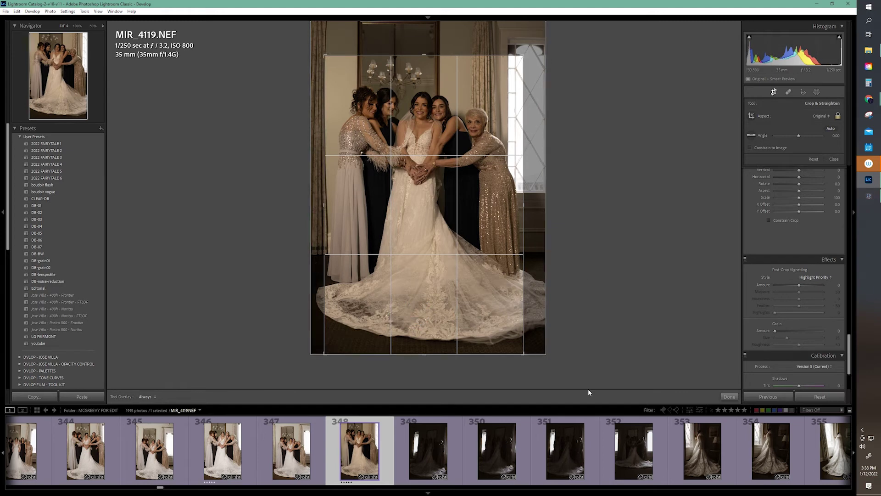
click(729, 396)
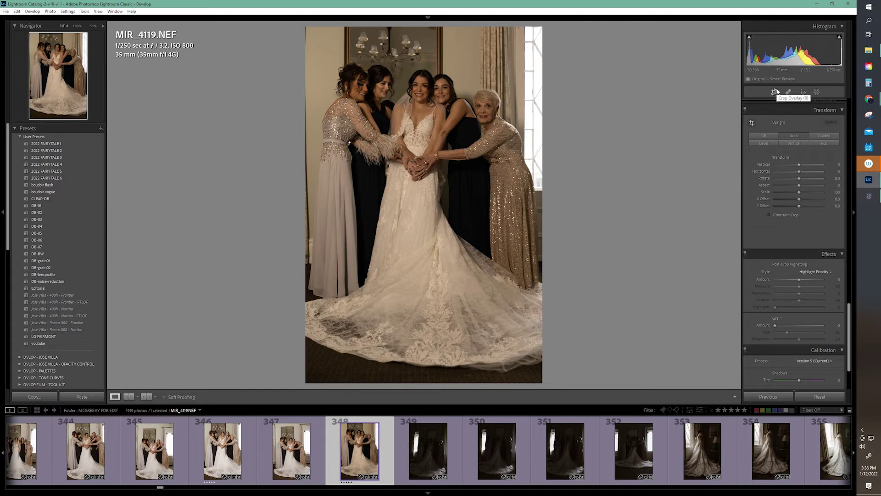
- Tighten the crop slightly from its lower edge and apply it
key(r)
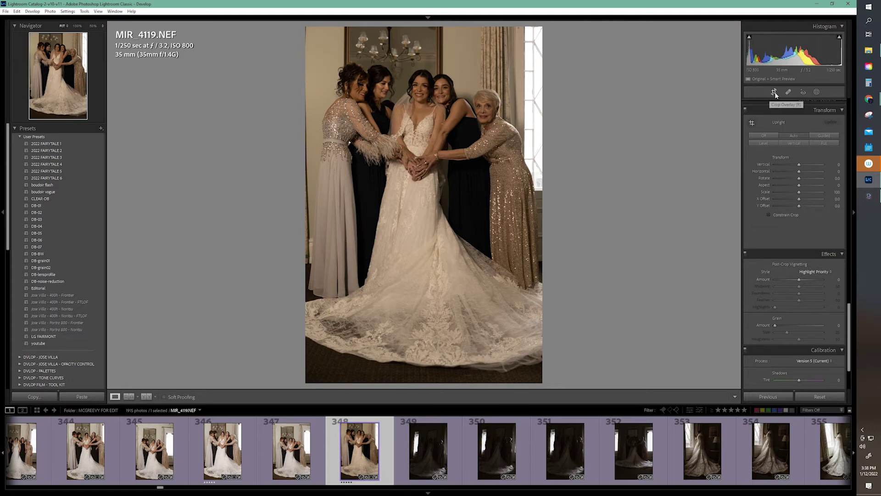
mouse_move(491, 354)
mouse_down()
mouse_move(486, 309)
mouse_move(490, 350)
mouse_up()
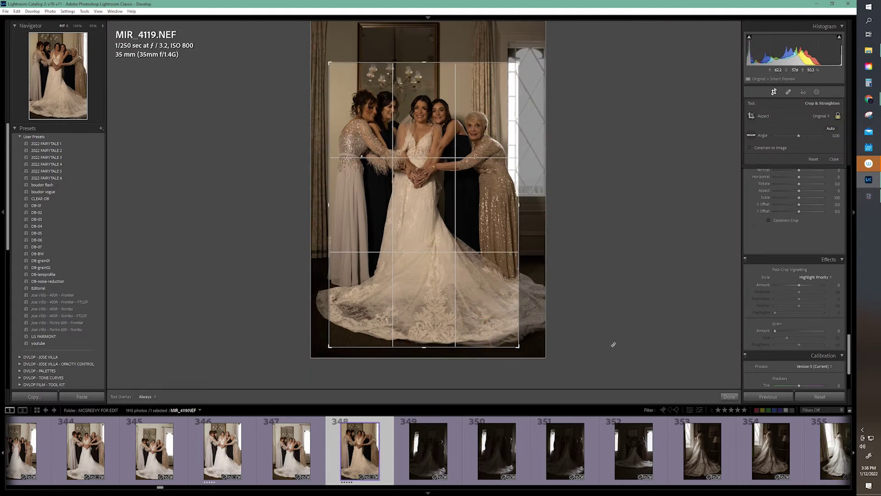
click(729, 397)
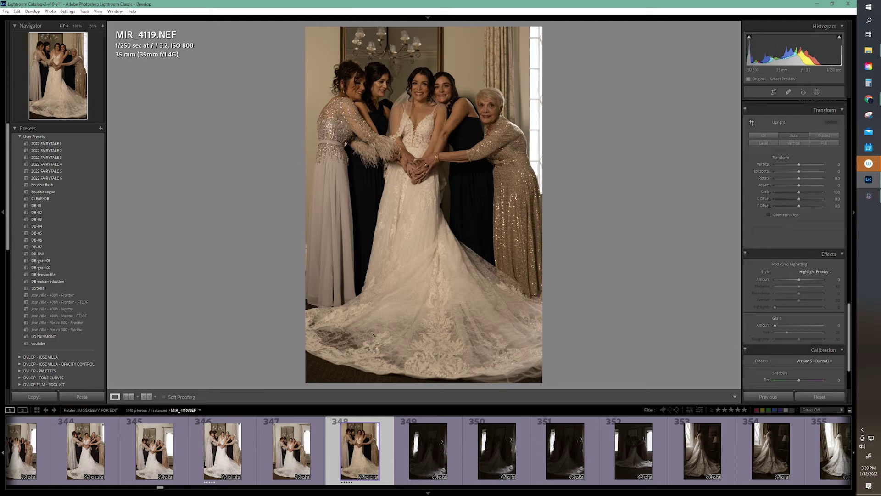
- Set the photo's exposure to -0.32, whites to +9 and blacks to +6
click(101, 129)
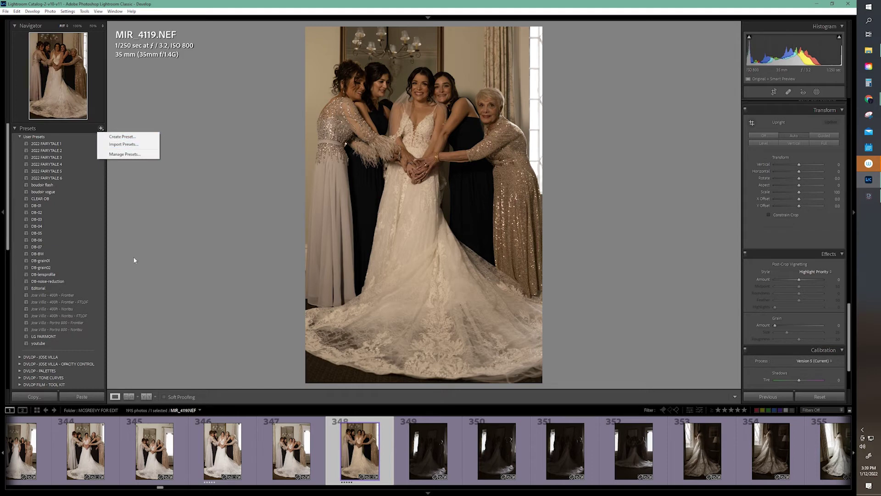
click(133, 255)
scroll(808, 184, up, 15)
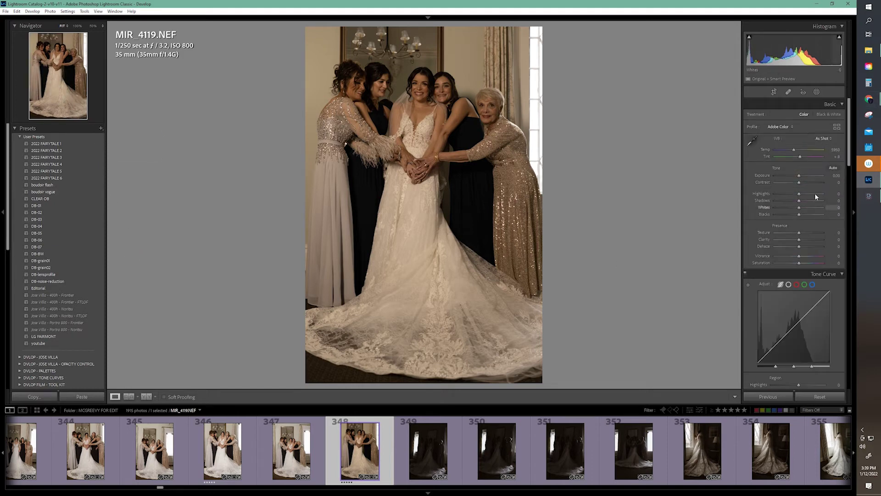
mouse_move(799, 182)
mouse_down()
mouse_move(785, 184)
mouse_move(798, 184)
mouse_up()
mouse_move(787, 216)
mouse_down()
mouse_move(811, 202)
mouse_move(800, 204)
mouse_up()
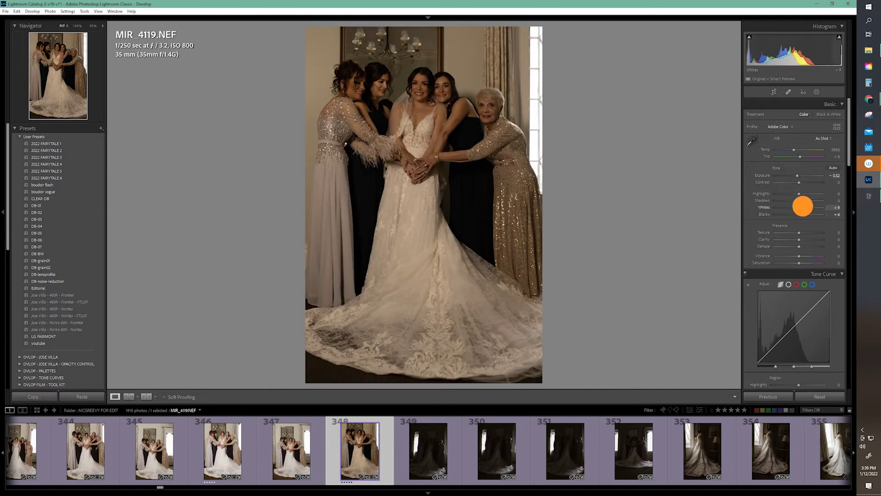
click(101, 128)
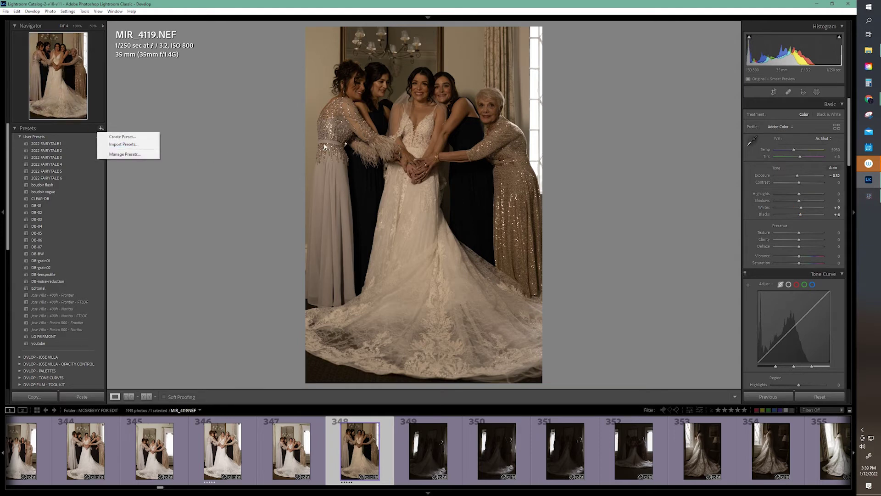
click(269, 306)
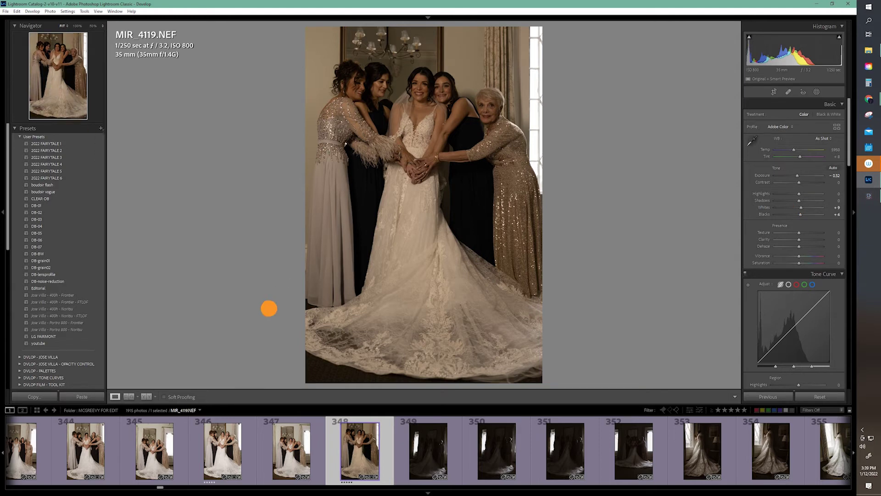
- Copy the develop settings of MIR_4114.NEF, excluding transform, spot removal, crop and masking, and paste them onto MIR_4119.NEF
click(233, 459)
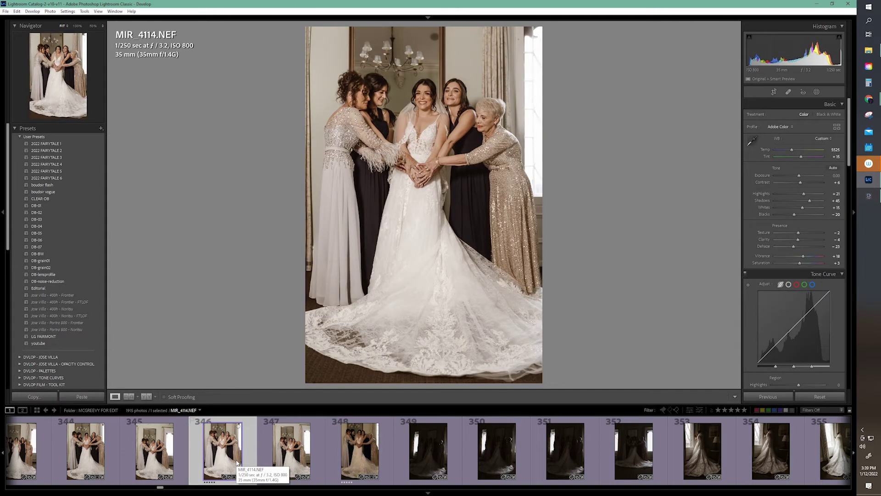
key(ctrl+shift+c)
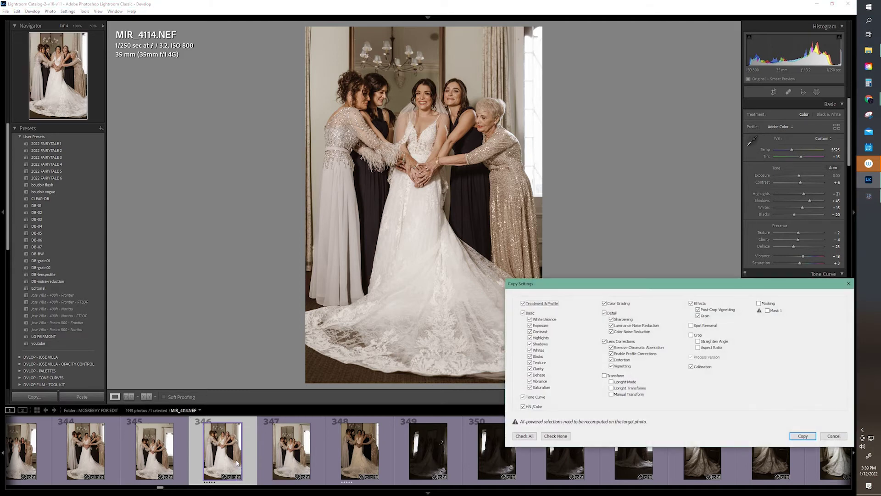
drag(650, 283, 584, 188)
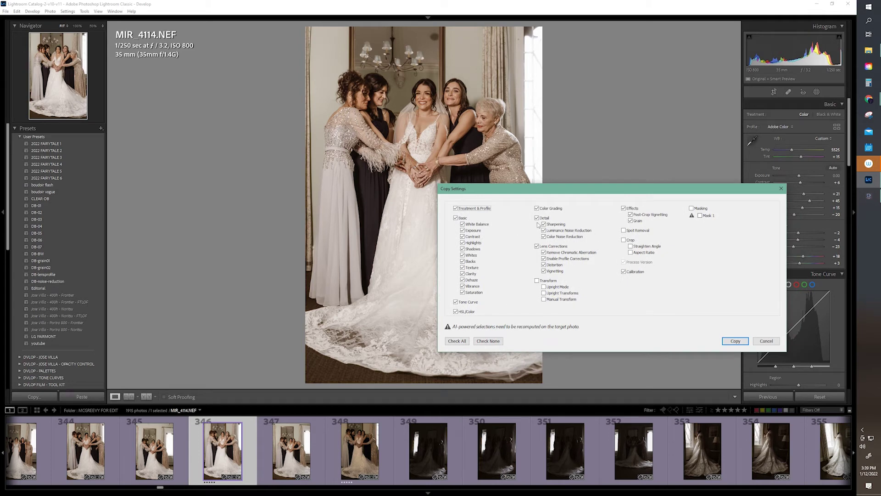
click(736, 341)
click(360, 450)
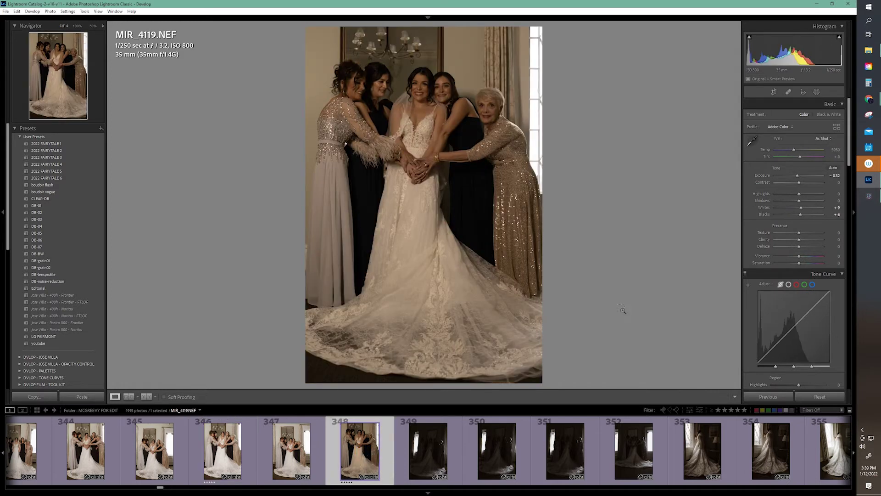
key(ctrl+shift+v)
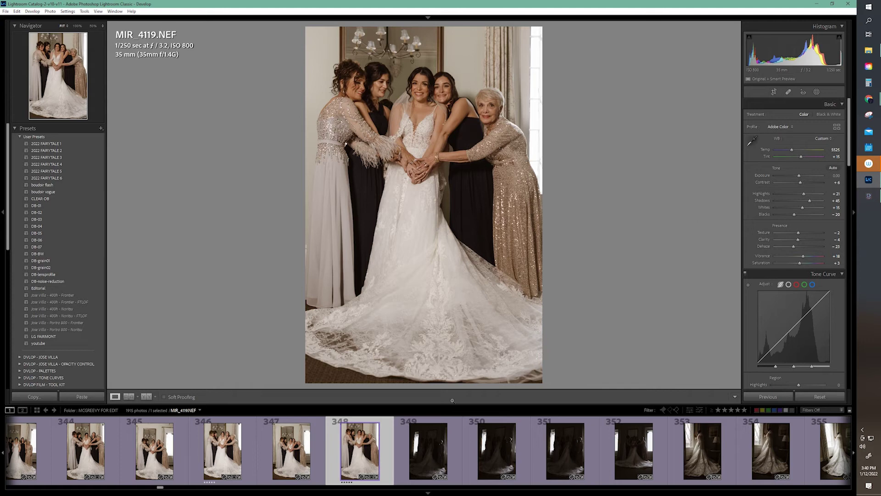
- Add a Select Subject mask to the photo and apply the FACE effect preset to it
click(818, 92)
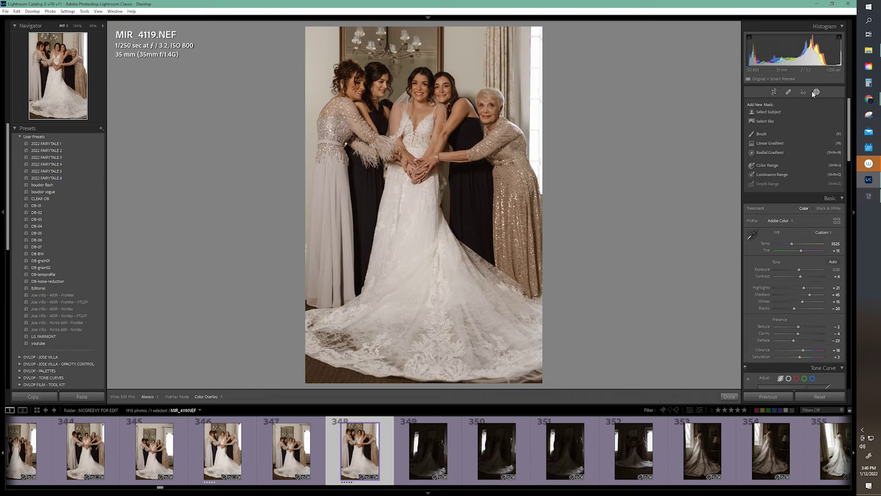
click(781, 110)
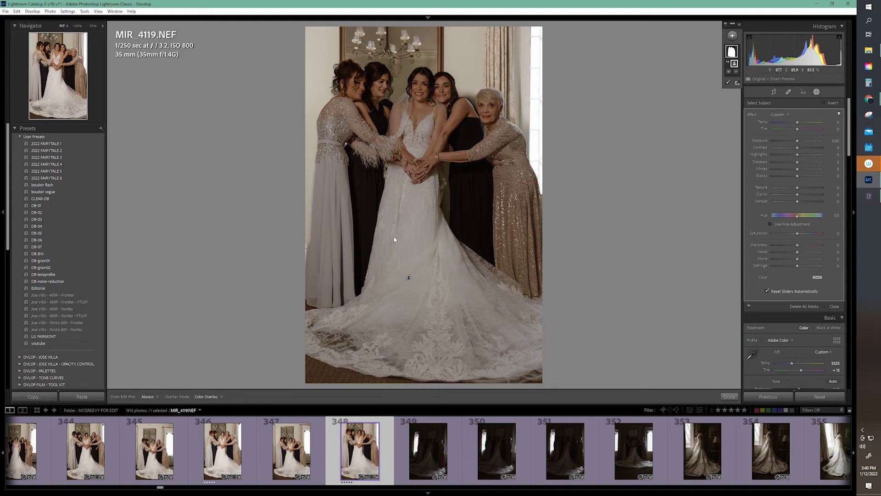
click(780, 115)
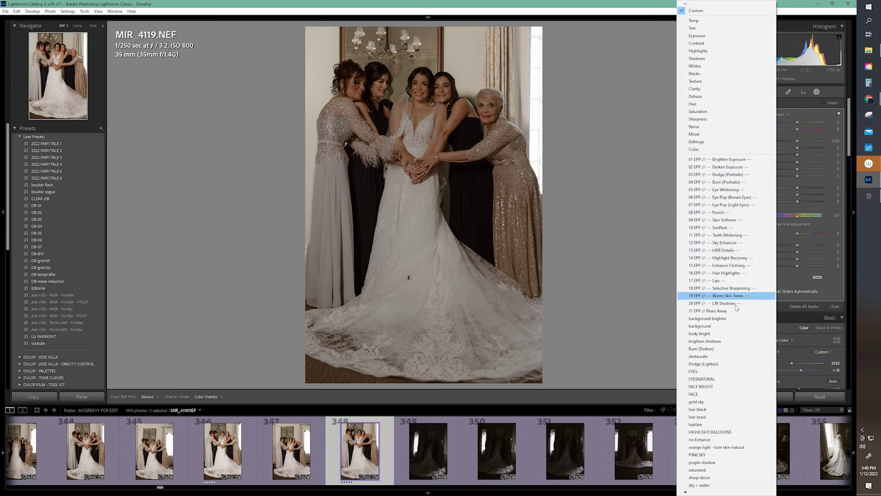
click(720, 394)
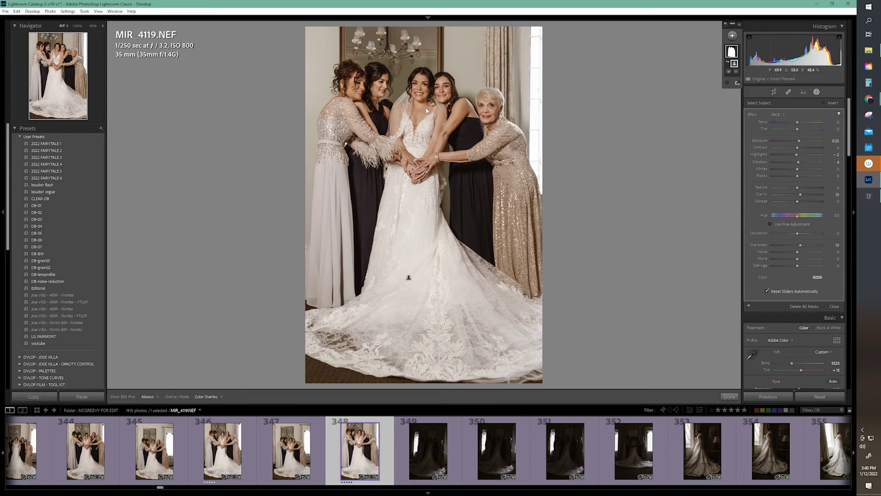
- Subtract the wall area beside the hair of the bridesmaid next to the bride from the subject mask, using a size 2.0 brush
click(383, 95)
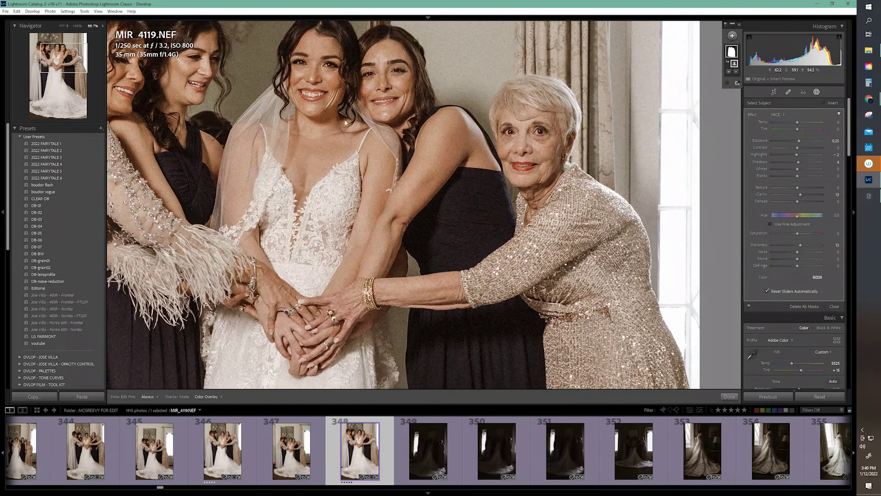
click(55, 54)
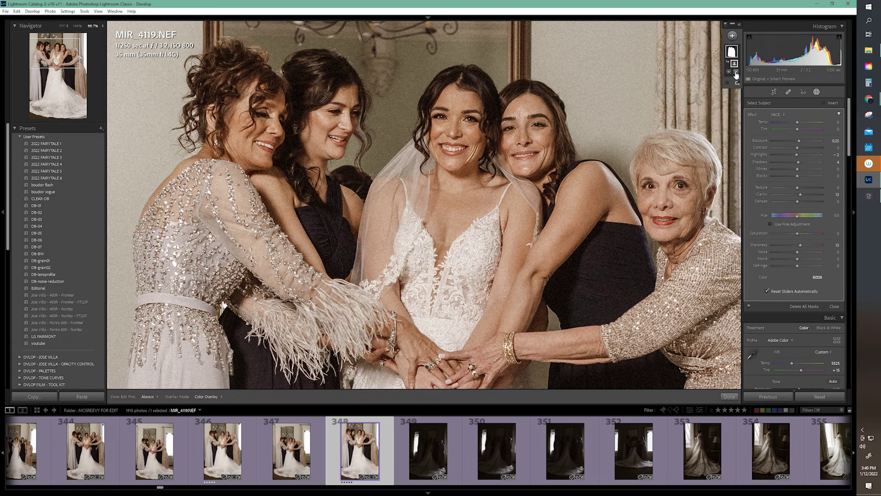
click(736, 72)
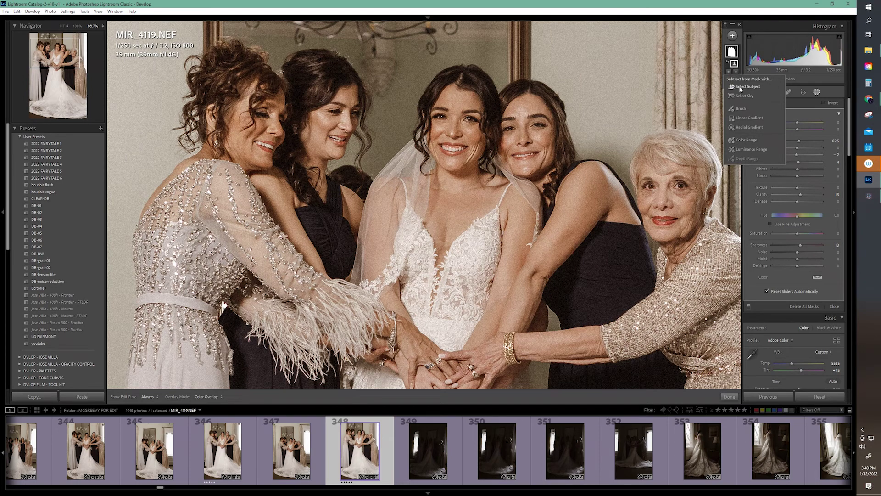
click(741, 109)
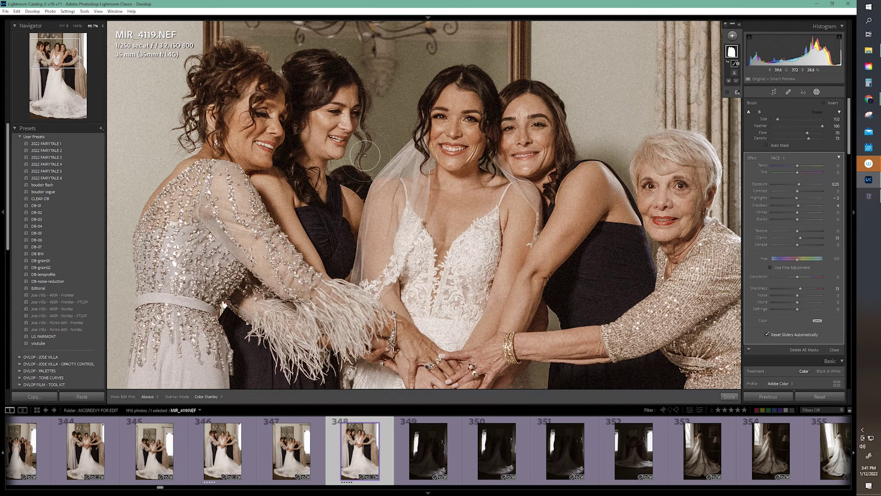
scroll(365, 156, down, 7)
scroll(353, 145, down, 2)
click(357, 150)
mouse_move(358, 150)
mouse_down()
mouse_move(332, 170)
mouse_move(350, 156)
mouse_move(354, 137)
mouse_move(350, 154)
mouse_move(362, 162)
mouse_move(335, 175)
mouse_move(366, 179)
mouse_move(361, 166)
mouse_move(369, 172)
mouse_move(333, 165)
mouse_move(361, 128)
mouse_up()
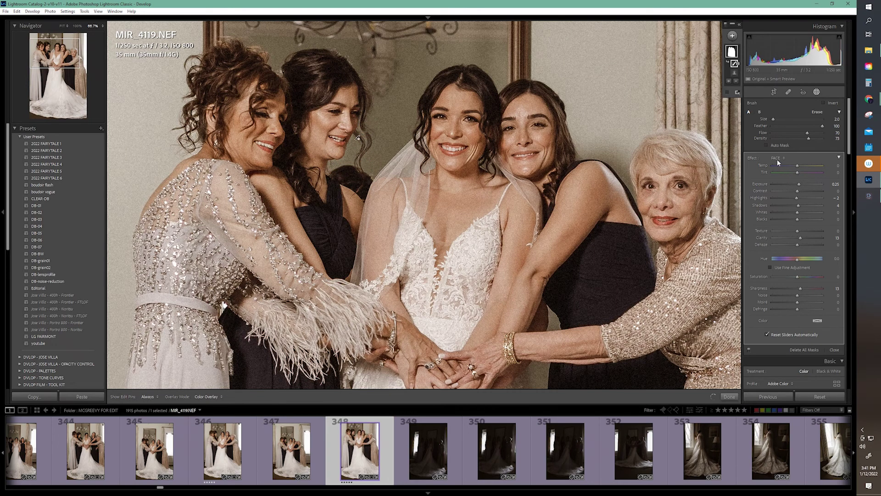
click(733, 50)
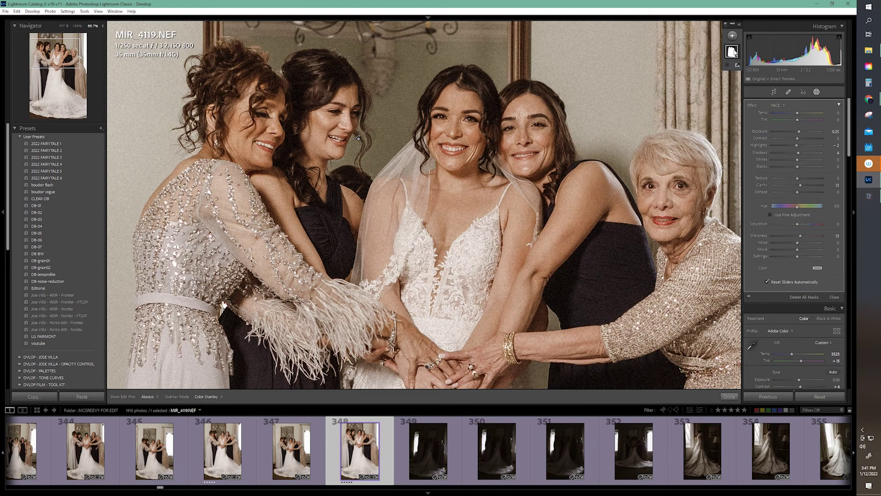
- Finish masking and compare the whole photo before and after side by side
key(ctrl+minus)
key(ctrl+minus)
key(ctrl+minus)
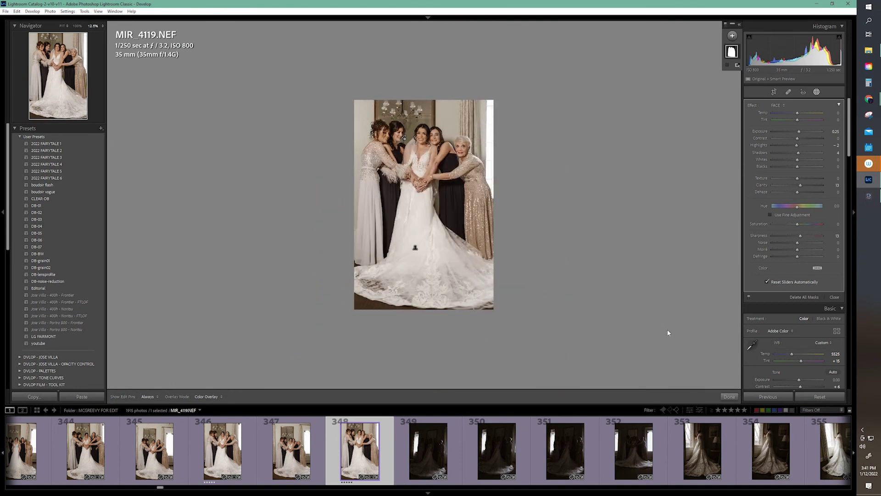
click(734, 397)
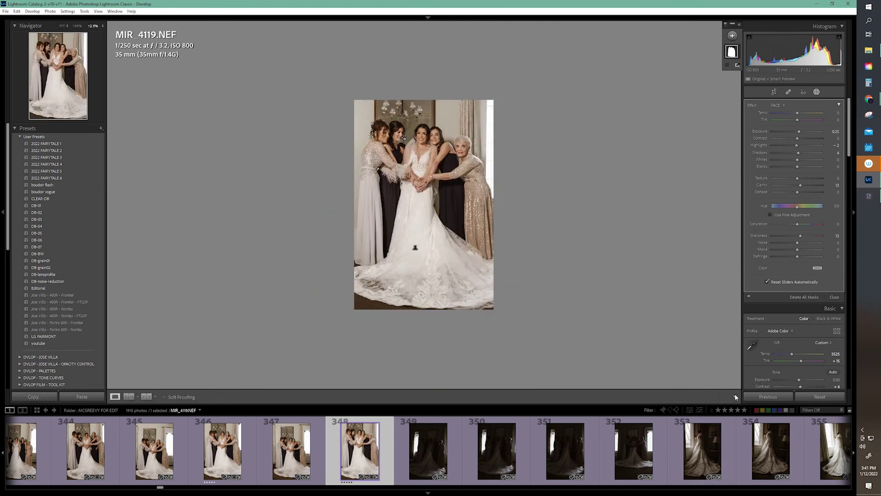
click(145, 397)
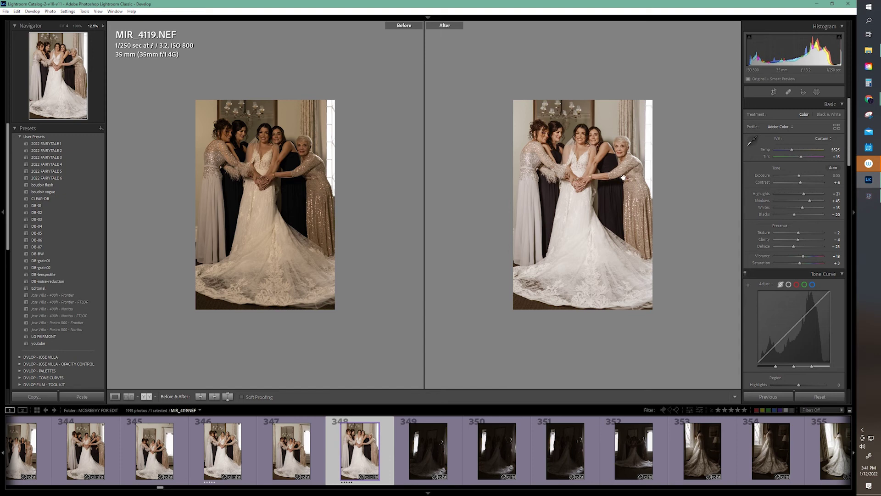
- Reopen the subject mask in the comparison view and review its FACE effect settings and the photo's basic adjustments
click(819, 90)
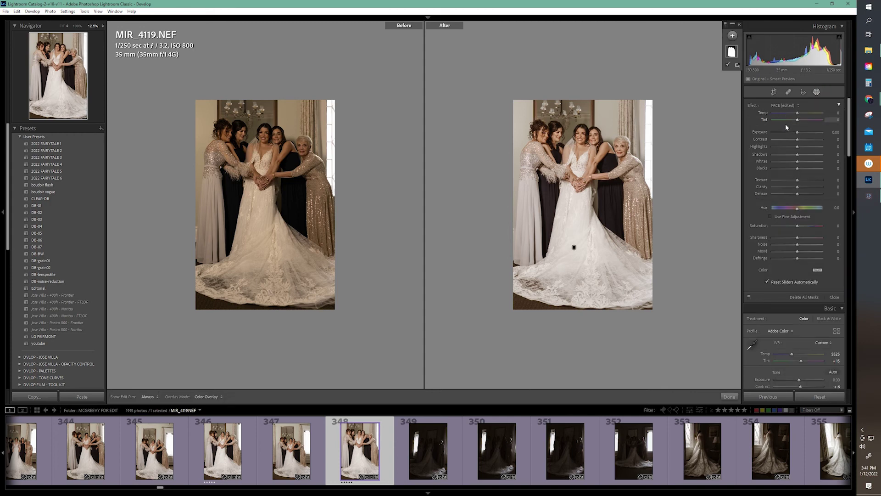
scroll(790, 128, down, 3)
scroll(790, 129, up, 3)
scroll(836, 256, down, 3)
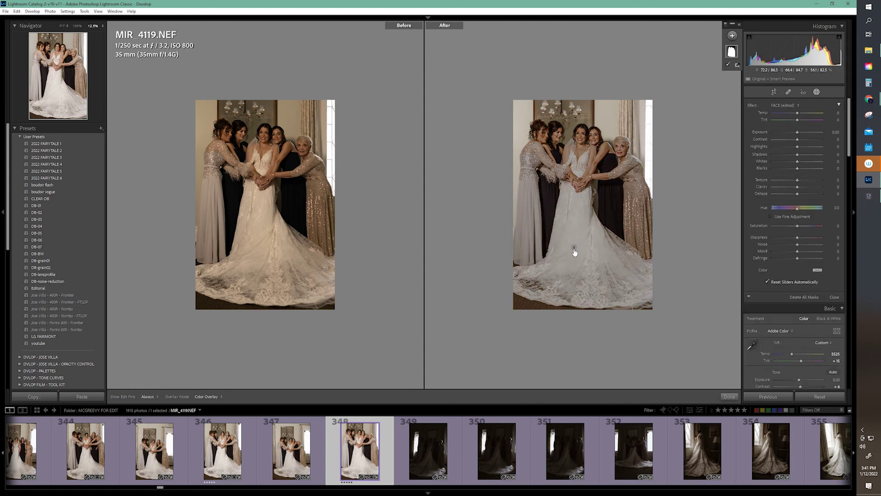
click(575, 247)
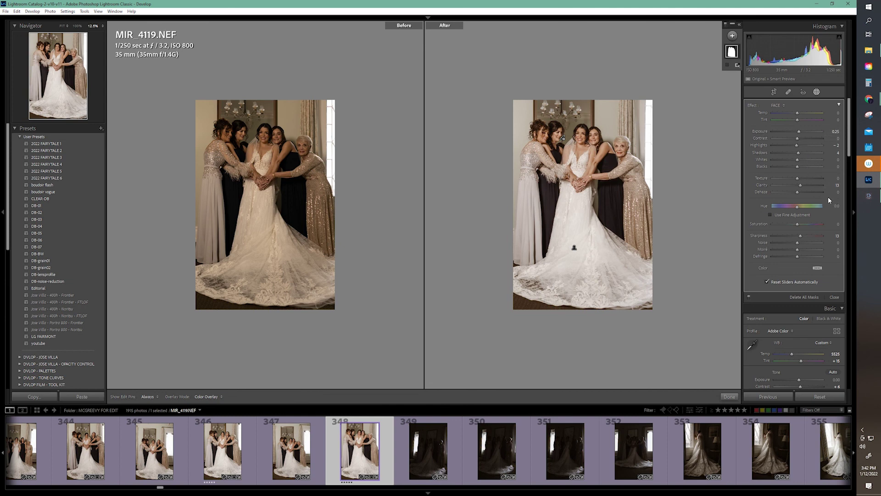
scroll(828, 200, down, 3)
scroll(829, 201, down, 1)
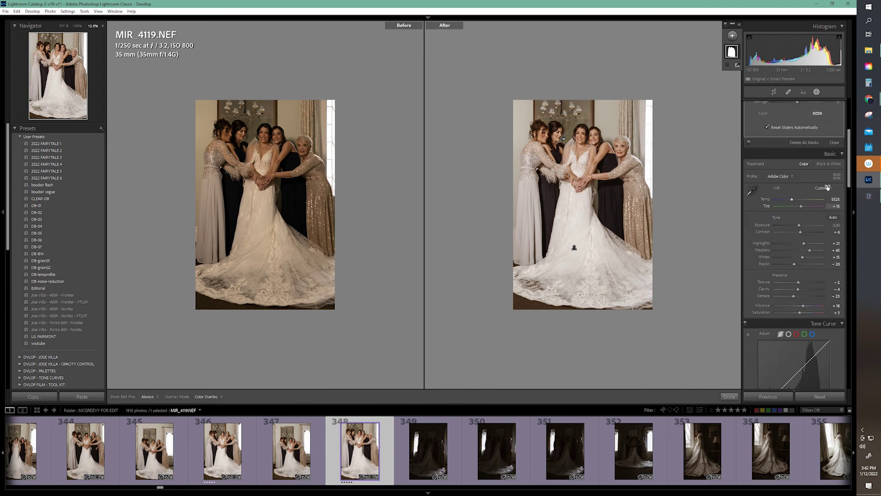
scroll(811, 153, up, 3)
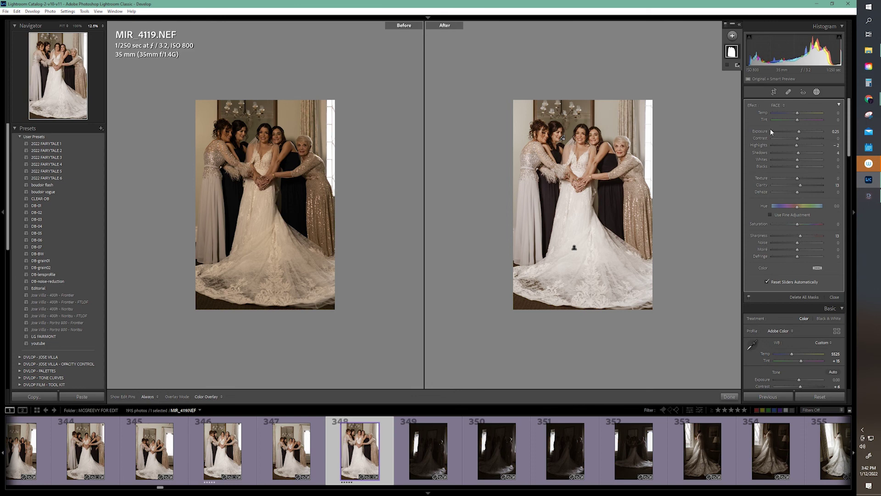